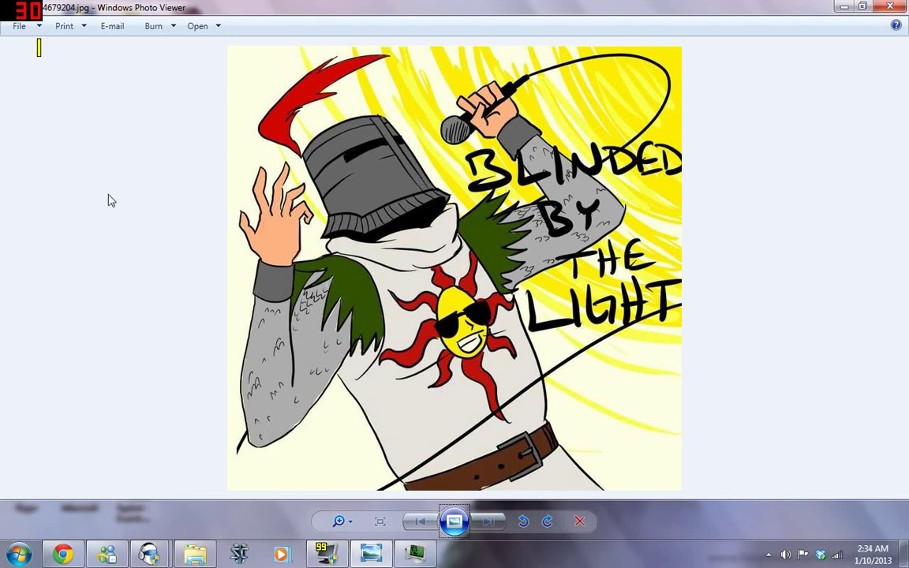
# Minimize the picture viewer and open the NVIDIA Control Panel from the system tray
pyautogui.click(842, 7)
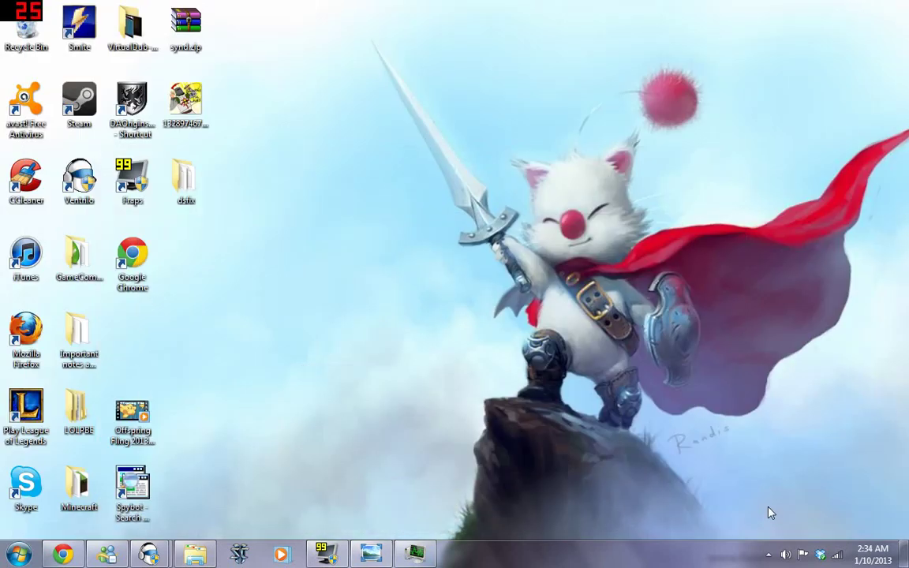
pyautogui.click(768, 554)
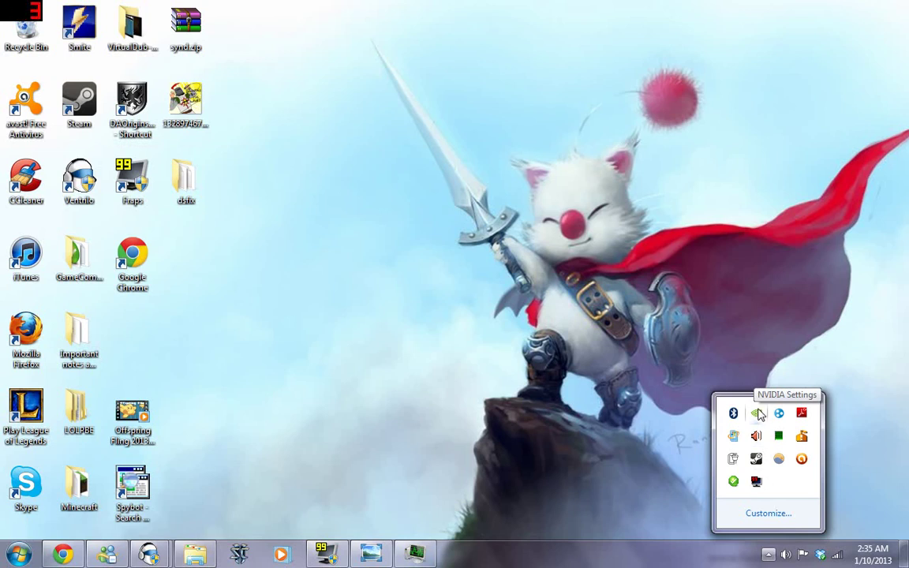
pyautogui.rightClick(758, 414)
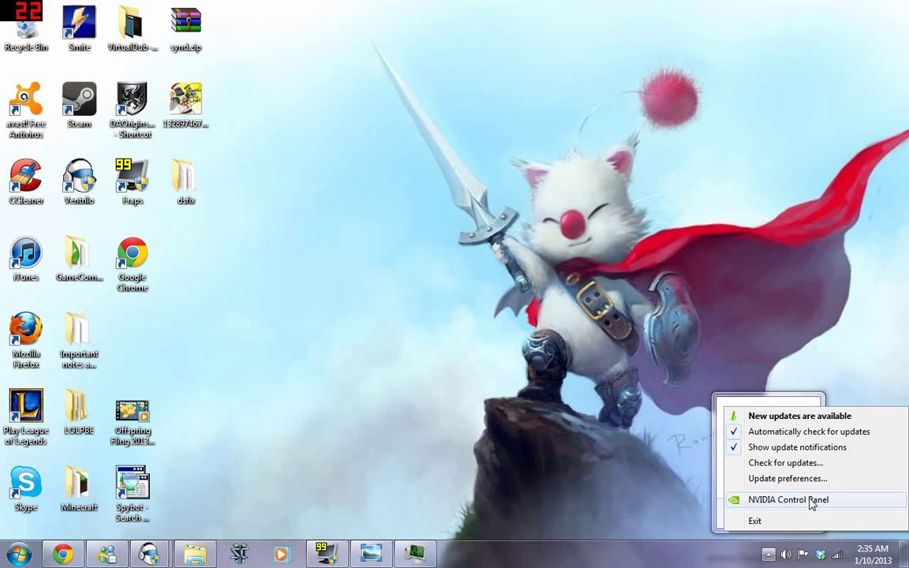
pyautogui.click(812, 502)
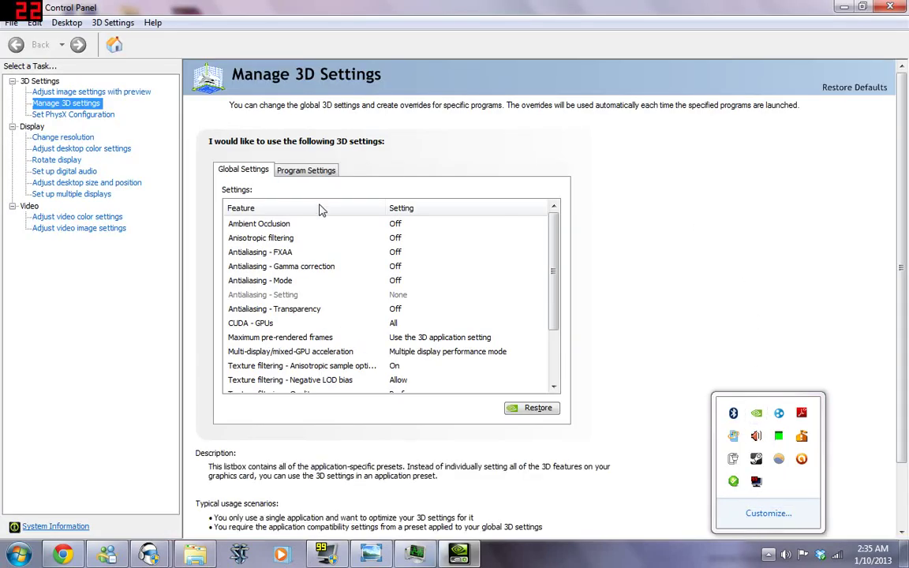
pyautogui.click(309, 53)
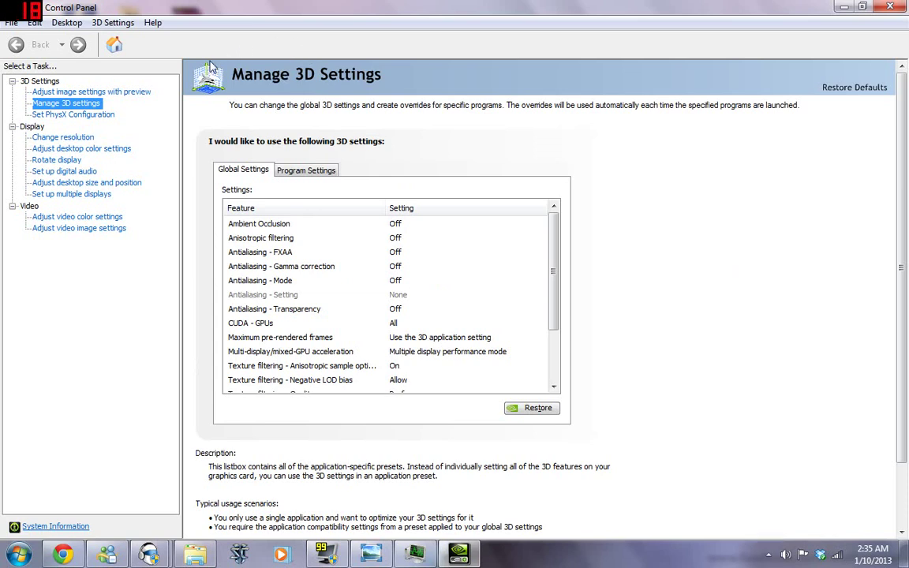
# In the image settings with preview, use the own-preference option and compare Quality with Performance, leaving it on Performance
pyautogui.click(124, 93)
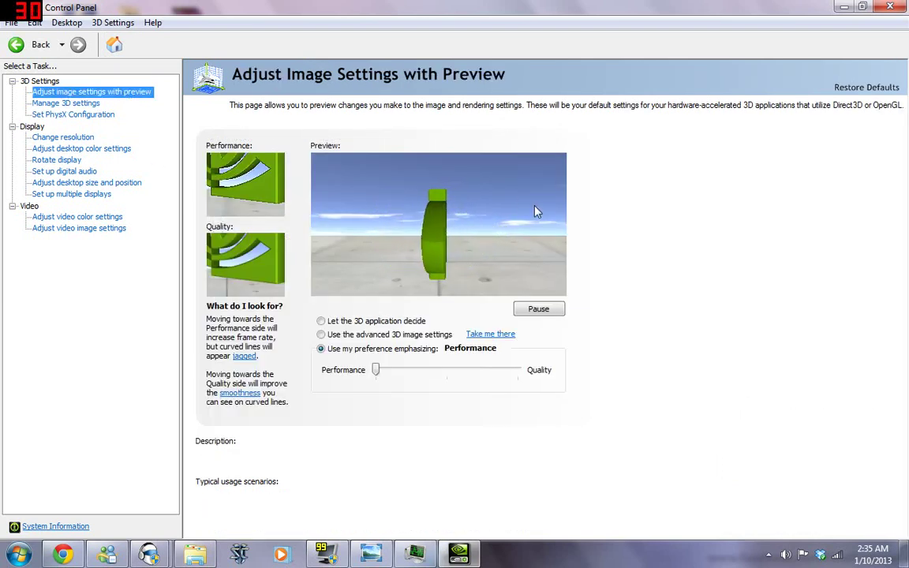
pyautogui.moveTo(365, 356)
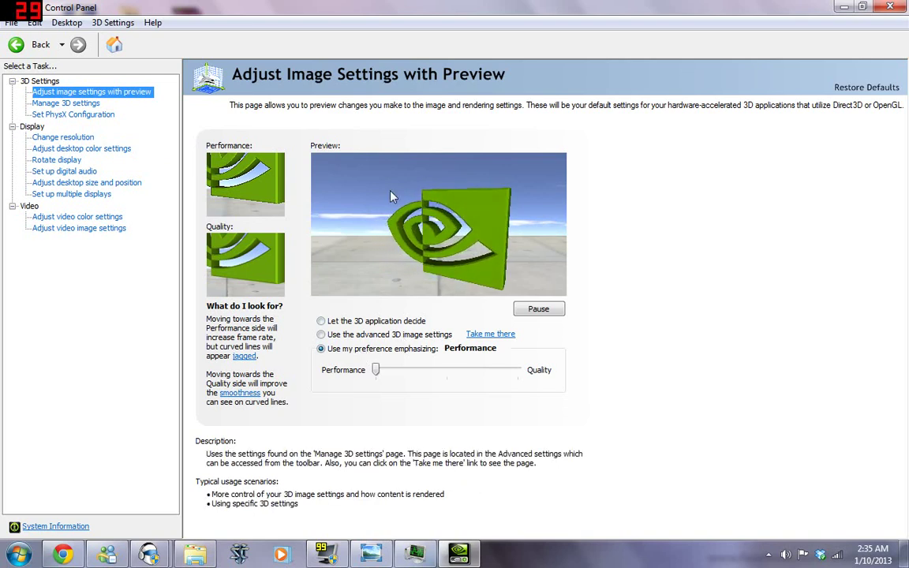
pyautogui.click(322, 352)
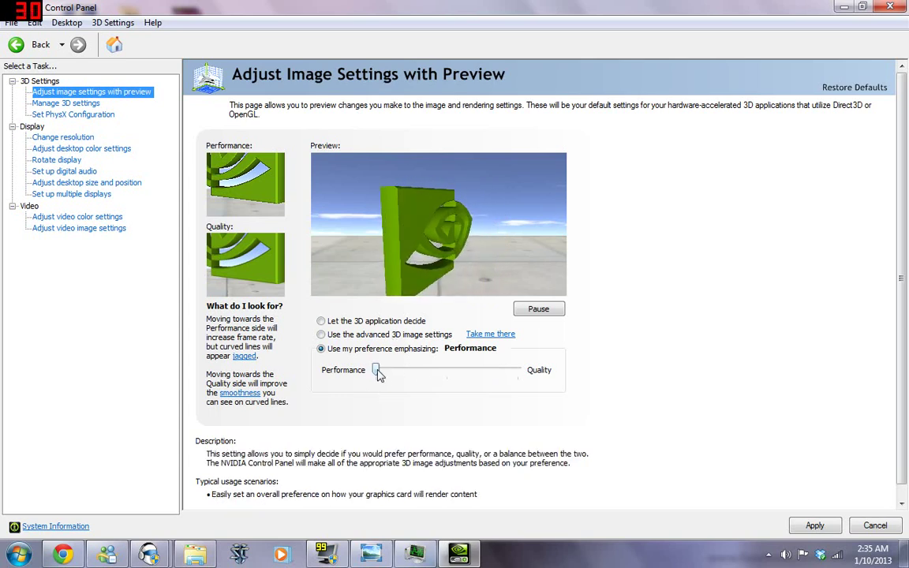
pyautogui.moveTo(378, 374); pyautogui.dragTo(531, 370)
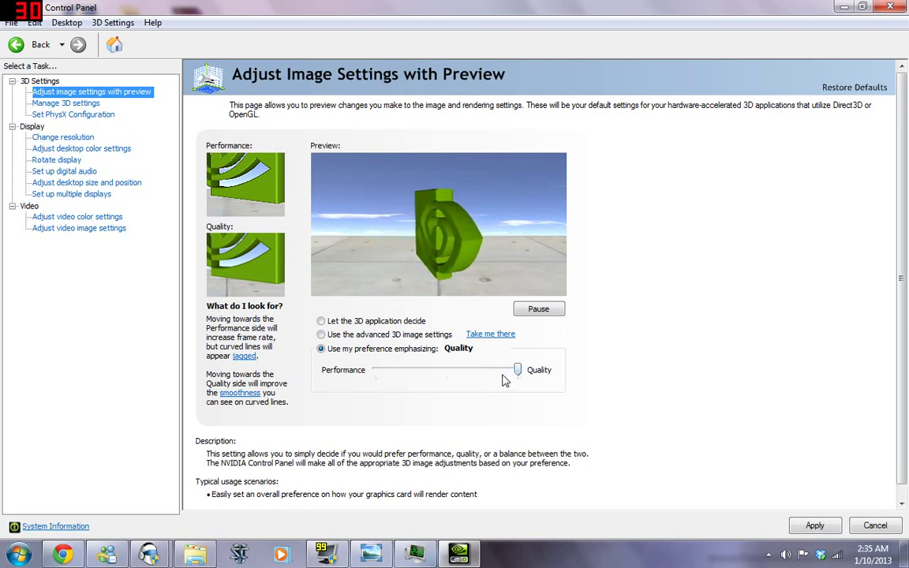
pyautogui.moveTo(515, 370); pyautogui.dragTo(370, 380)
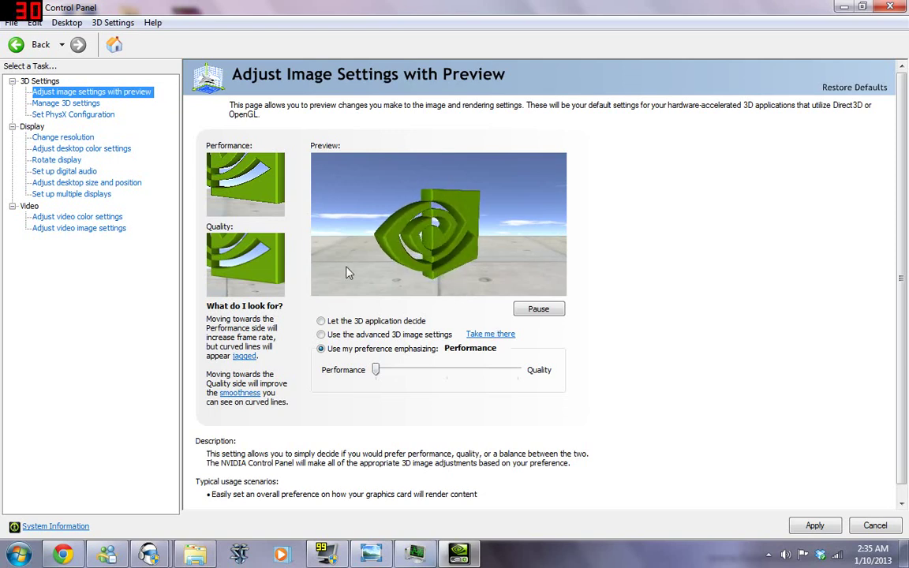
# Review the global and program-specific 3D settings, and close the NVIDIA Control Panel, applying the pending changes
pyautogui.click(67, 104)
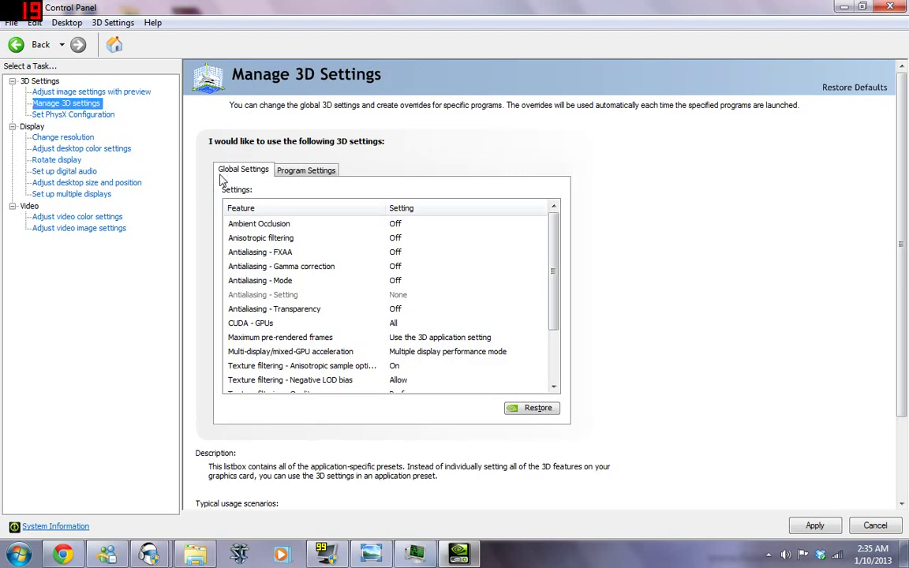
pyautogui.moveTo(556, 247); pyautogui.dragTo(556, 298)
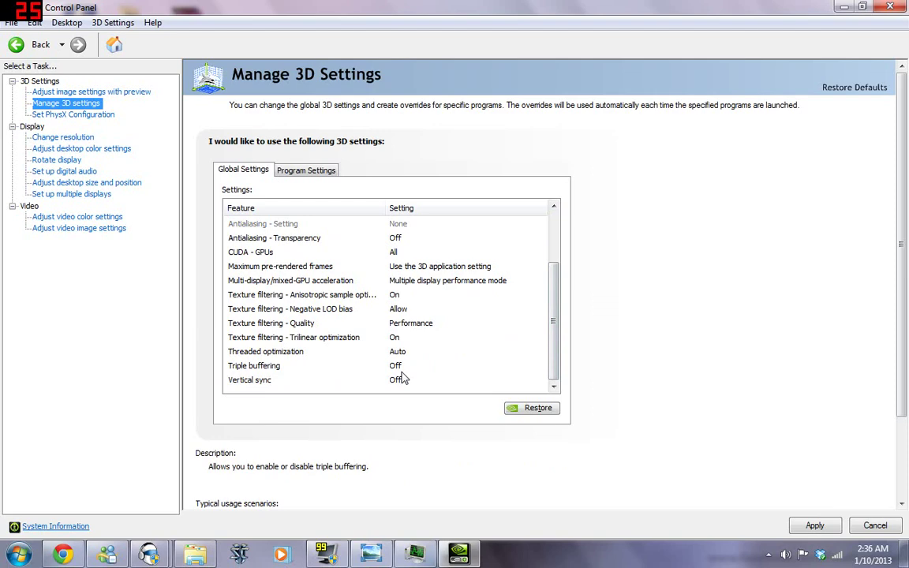
pyautogui.click(282, 168)
pyautogui.scroll(-3, 548, 300)
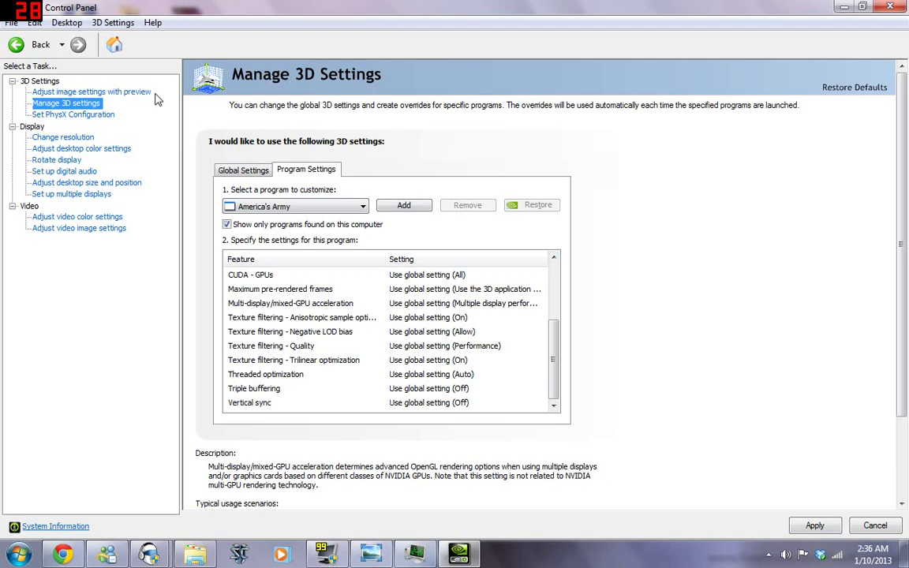
pyautogui.click(889, 7)
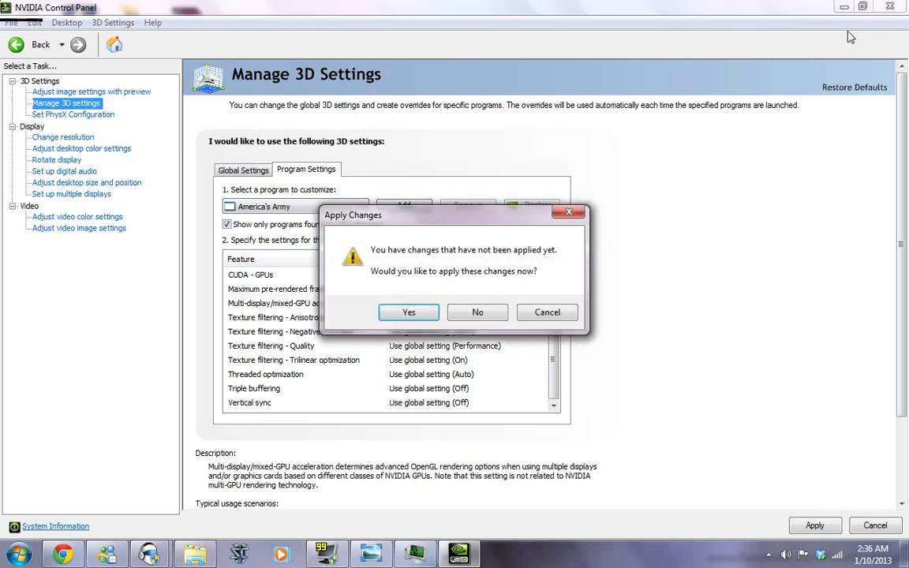
pyautogui.click(409, 312)
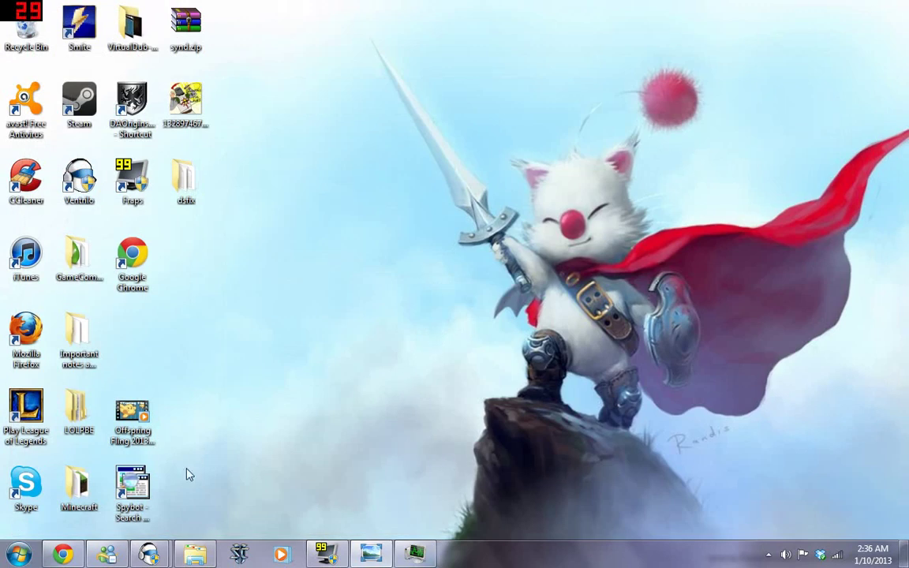
# Switch to Chrome, view the GameCompanion mod page on Oblivion Nexus, and minimize the browser
pyautogui.click(79, 554)
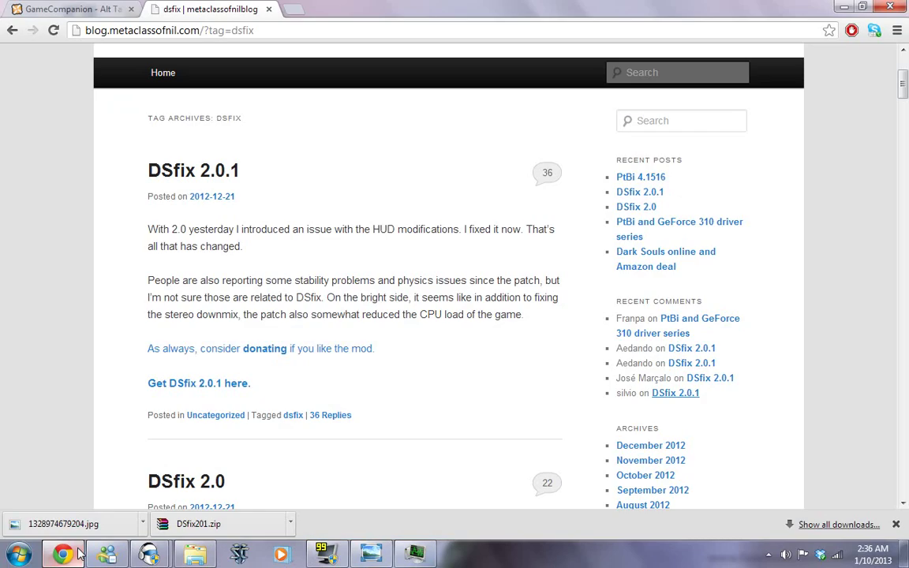
pyautogui.click(90, 8)
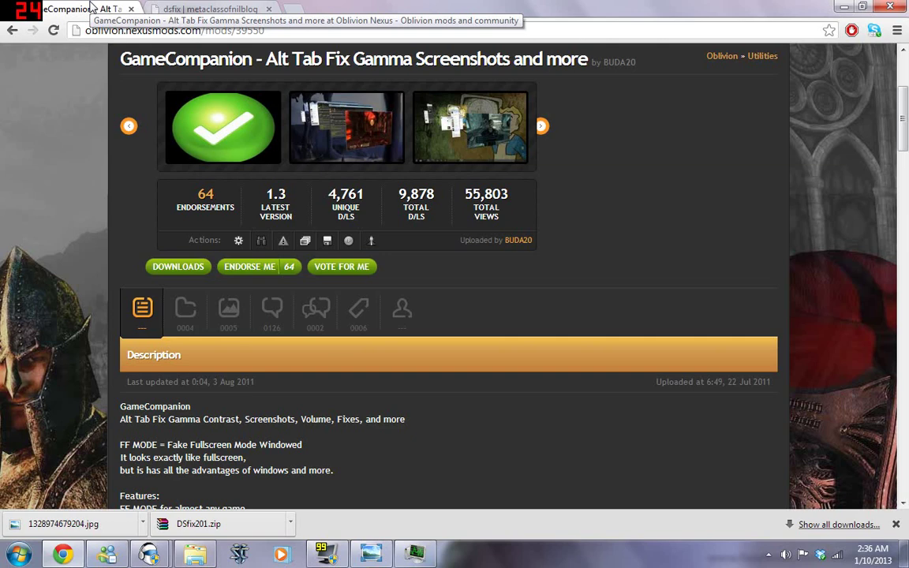
pyautogui.scroll(1, 457, 235)
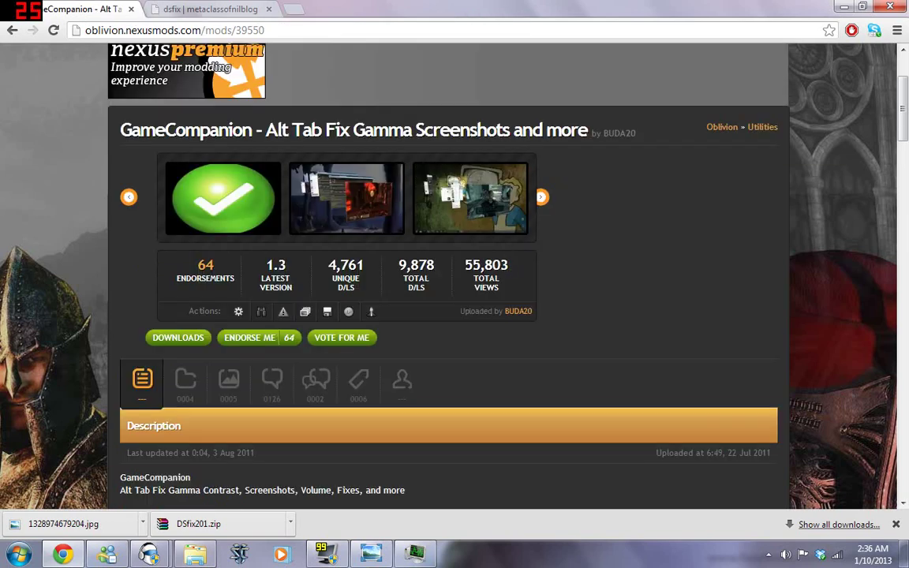
pyautogui.scroll(1, 457, 235)
pyautogui.scroll(-1, 457, 237)
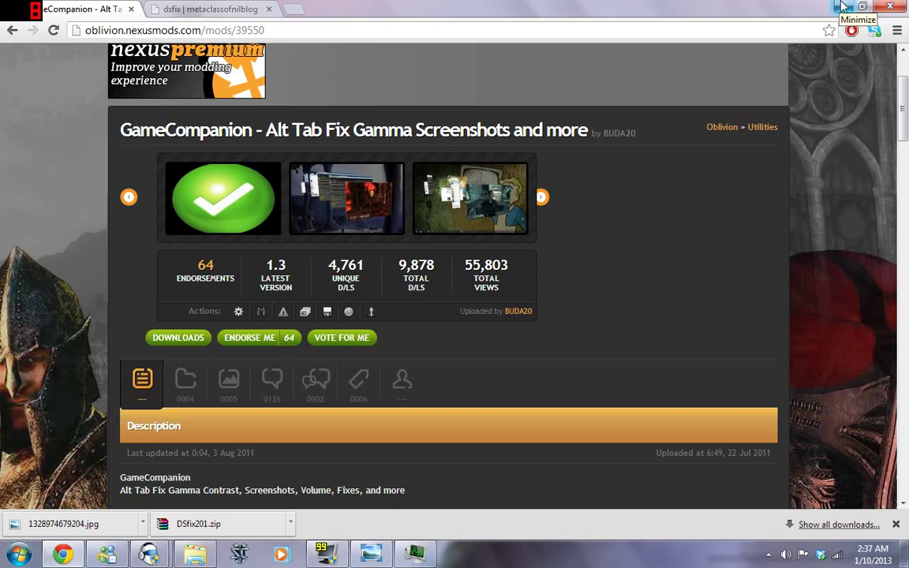
pyautogui.click(843, 7)
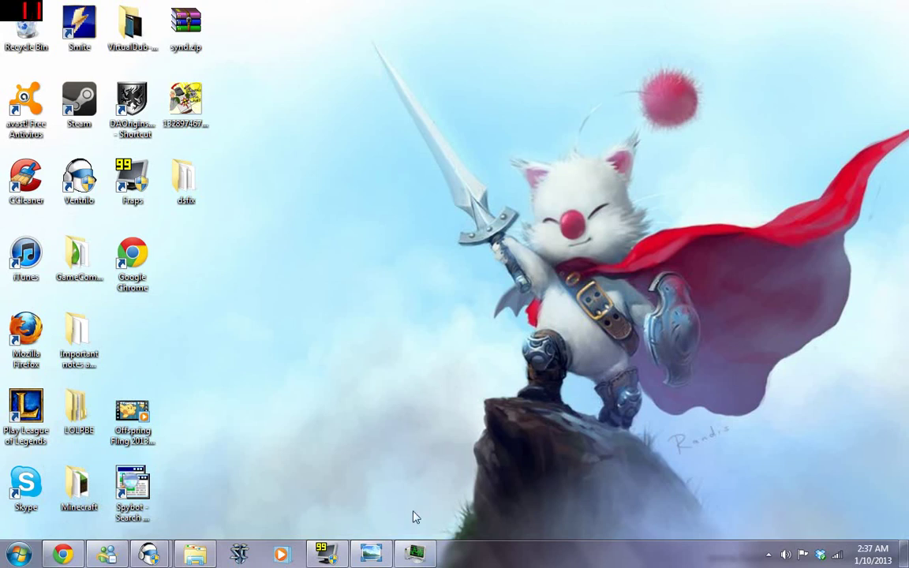
# Open Windows Task Manager, inspect the priority options for the fraps.exe process without changing them, and close it
pyautogui.hotkey('ctrl', 'shift', 'Escape')
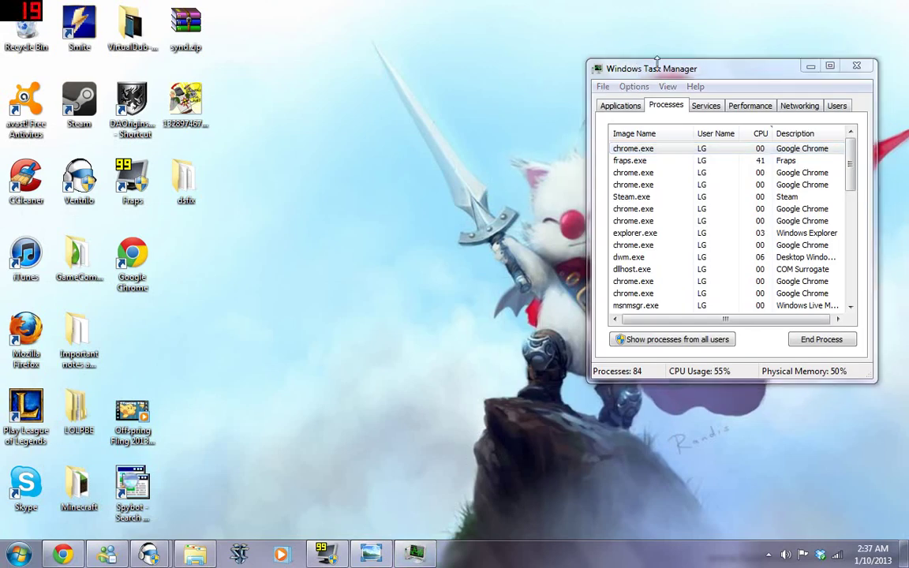
pyautogui.moveTo(680, 70); pyautogui.dragTo(387, 79)
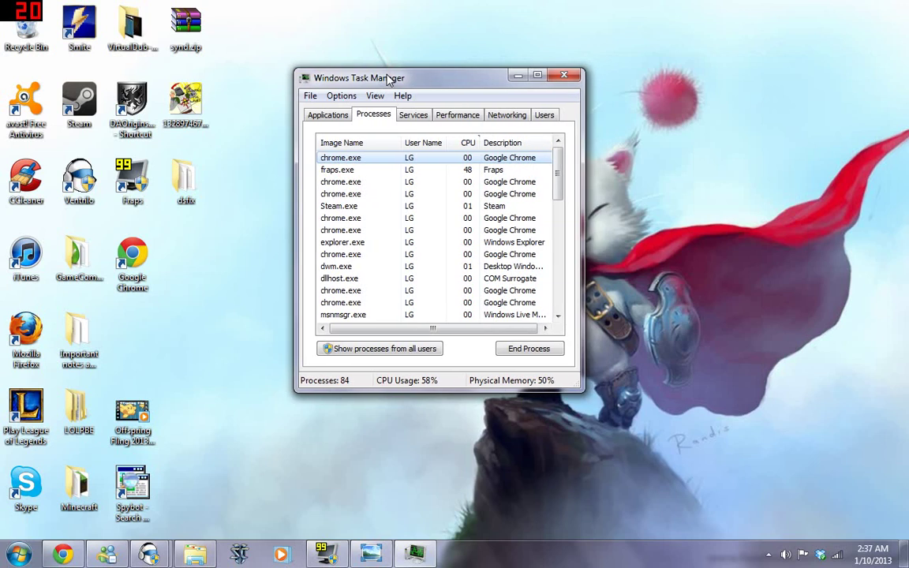
pyautogui.rightClick(401, 172)
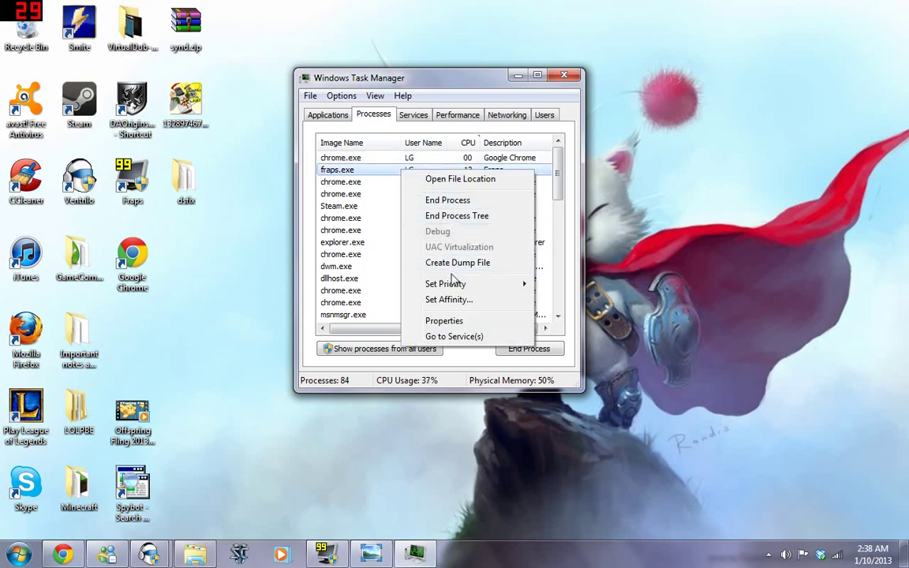
pyautogui.moveTo(454, 286)
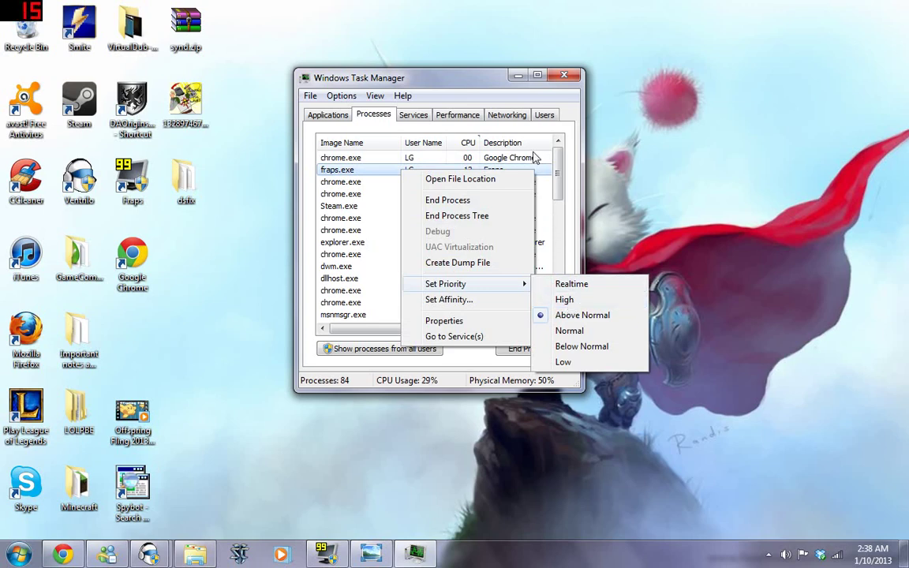
pyautogui.click(424, 79)
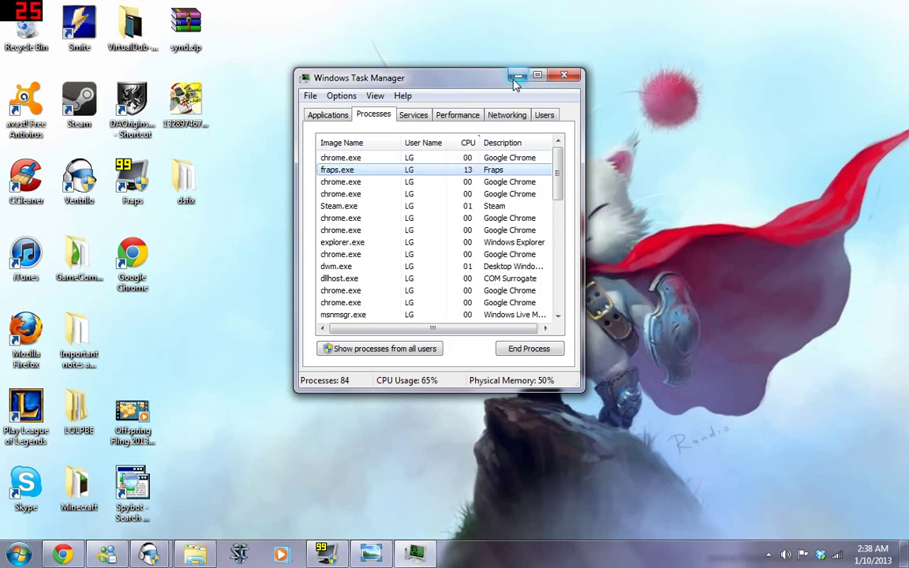
pyautogui.click(563, 78)
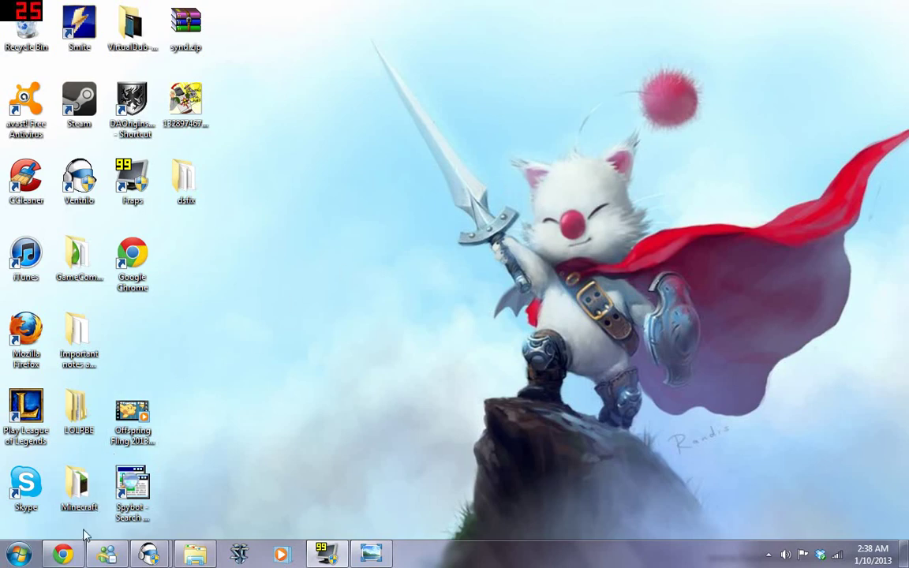
# Return to Chrome, view the DSfix 2.0.1 download post on the blog, and minimize the browser
pyautogui.click(71, 555)
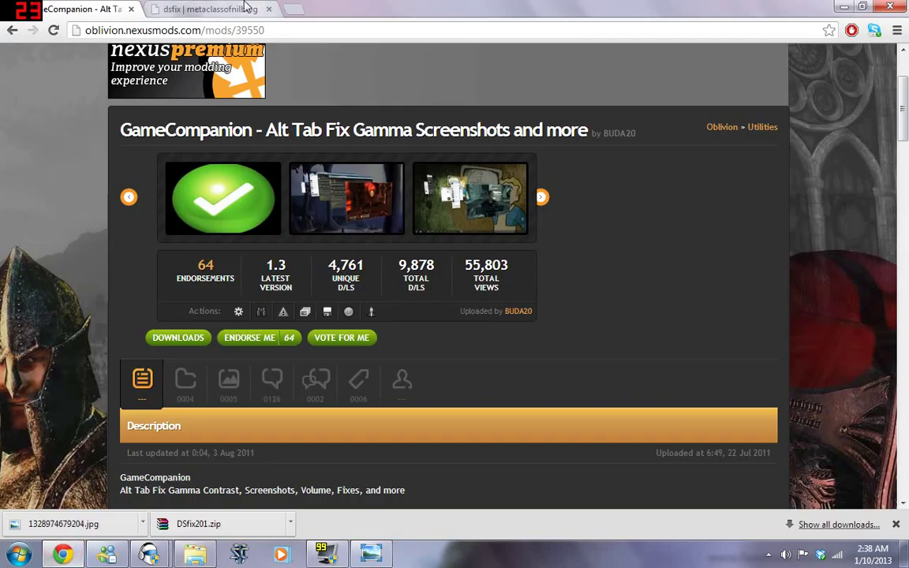
pyautogui.click(220, 8)
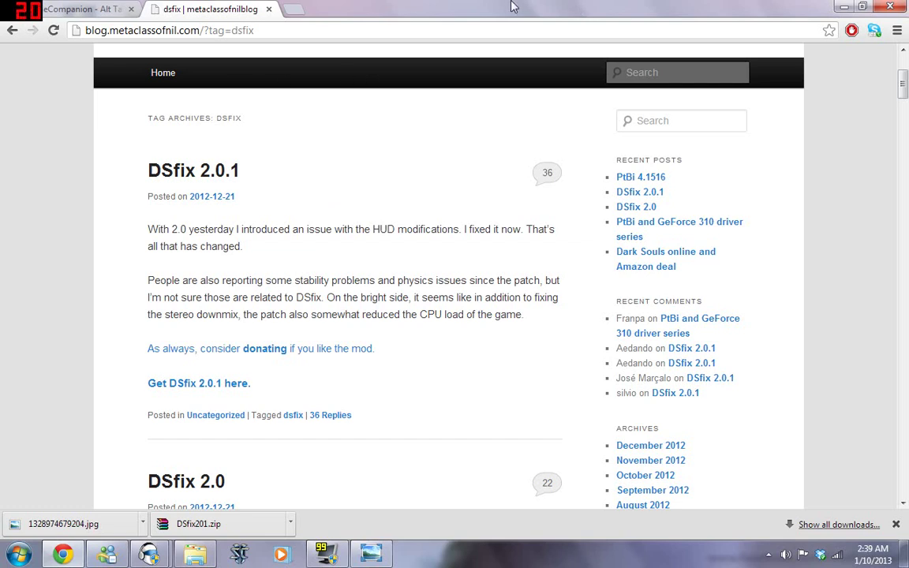
pyautogui.click(849, 7)
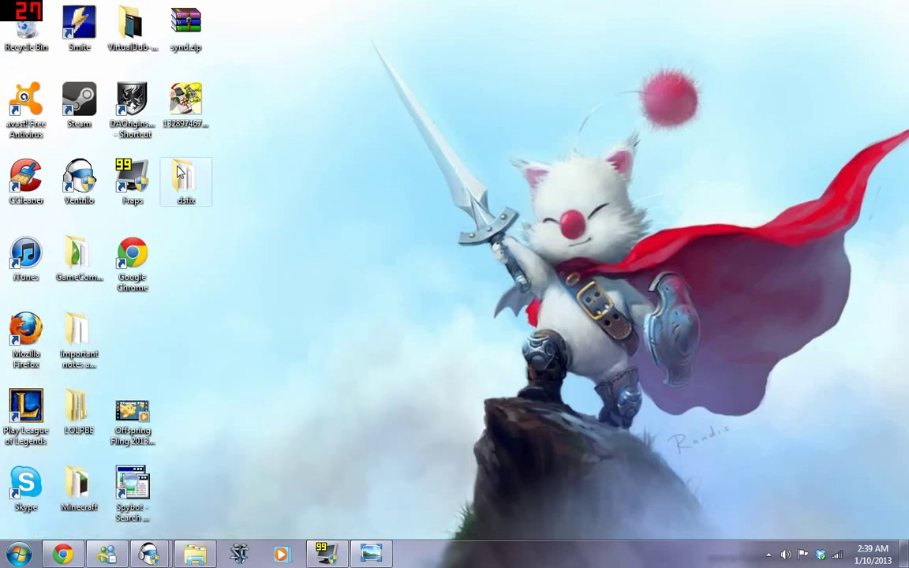
# Open DSfix.ini from the desktop's dsfix folder, examine its render resolution and graphics options, and put both windows away
pyautogui.click(181, 179)
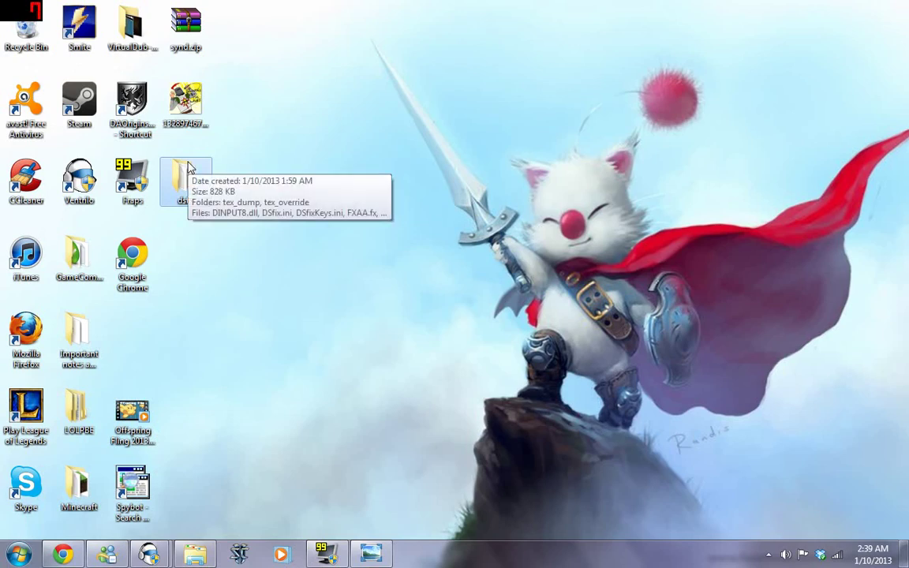
pyautogui.doubleClick(187, 168)
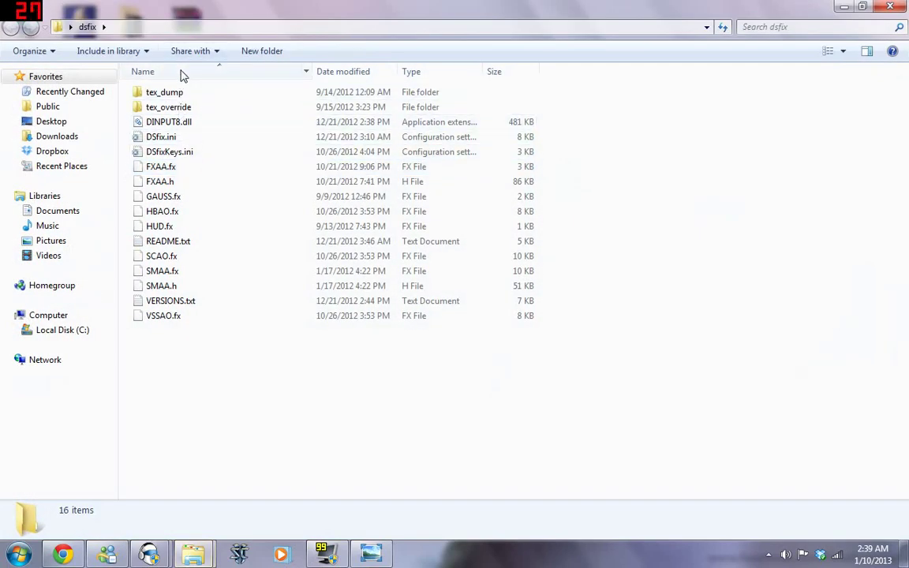
pyautogui.doubleClick(166, 138)
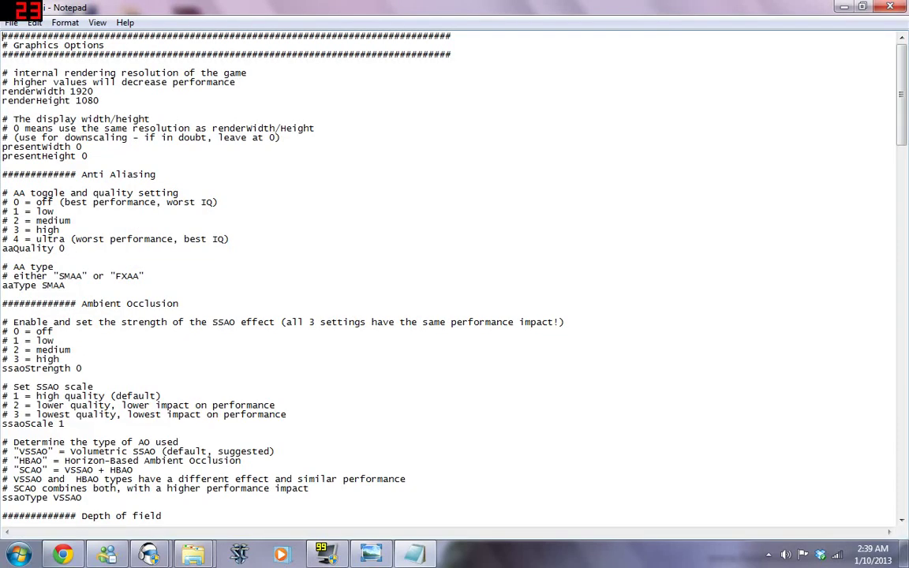
pyautogui.doubleClick(292, 92)
pyautogui.moveTo(76, 92); pyautogui.dragTo(87, 92)
pyautogui.click(93, 91)
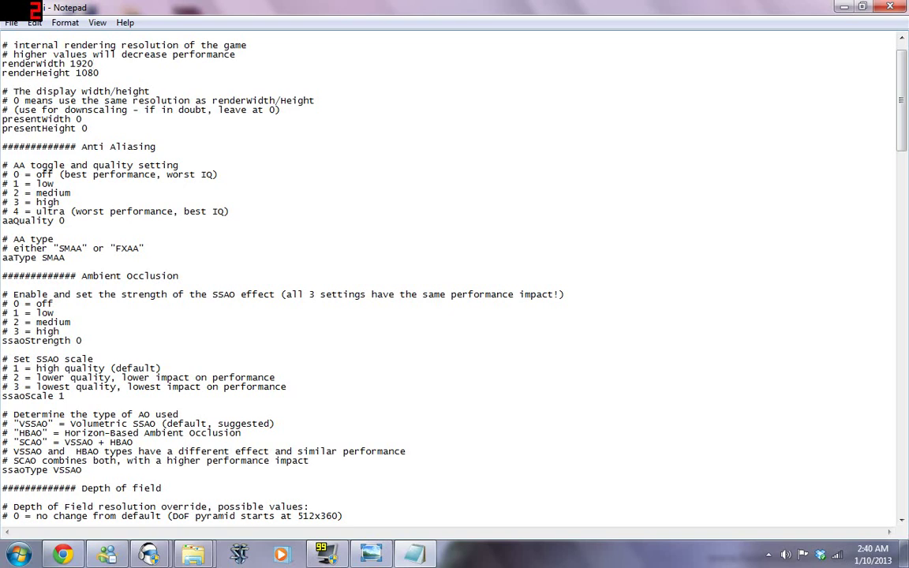
pyautogui.scroll(1, 409, 249)
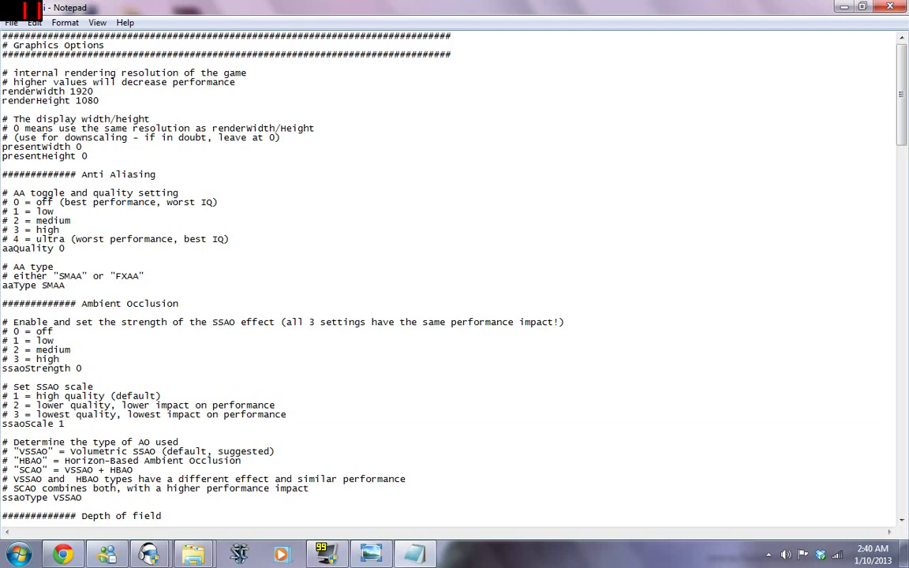
pyautogui.scroll(-1, 408, 250)
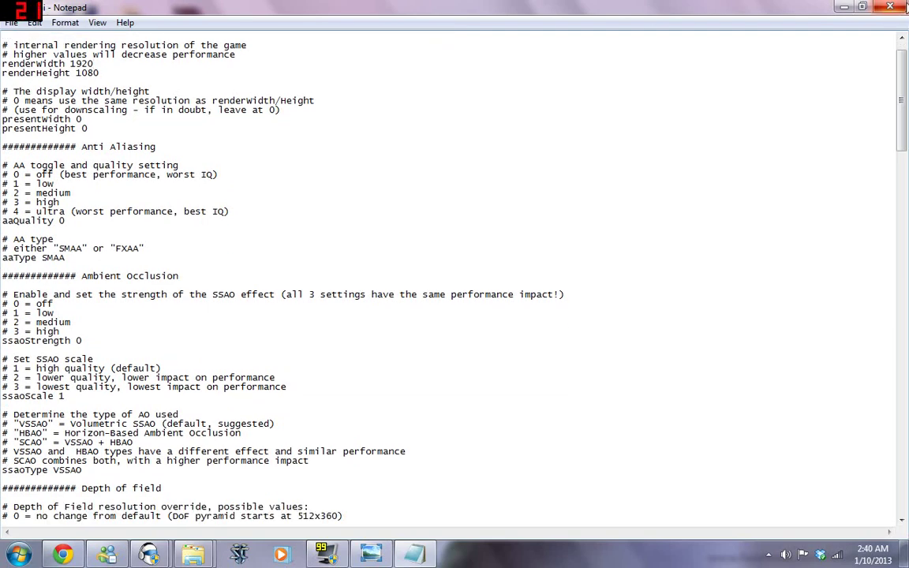
pyautogui.click(899, 6)
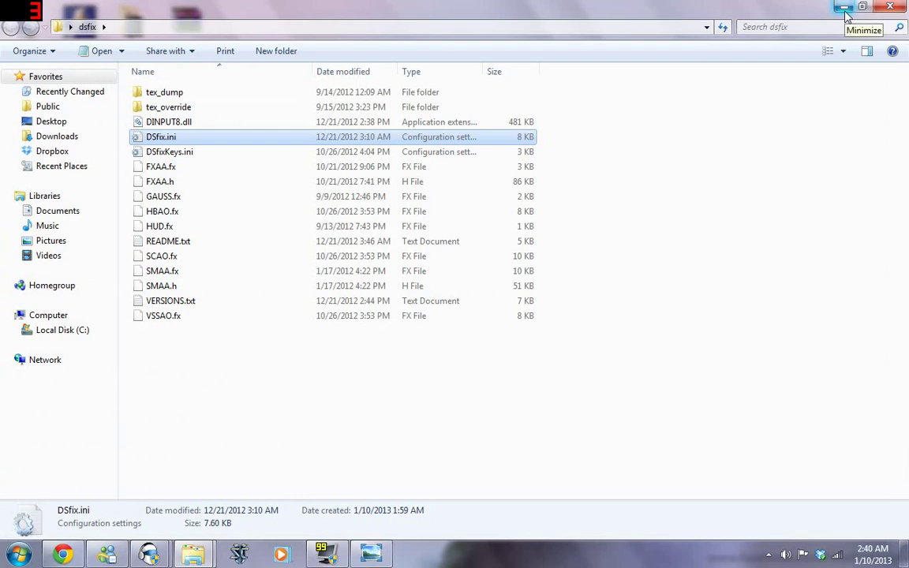
pyautogui.moveTo(619, 379); pyautogui.dragTo(536, 299)
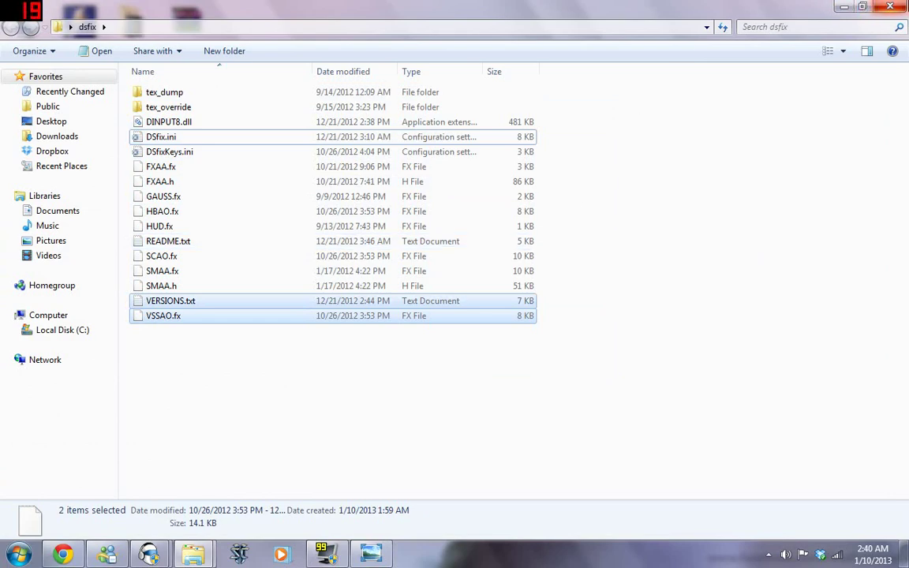
pyautogui.click(843, 7)
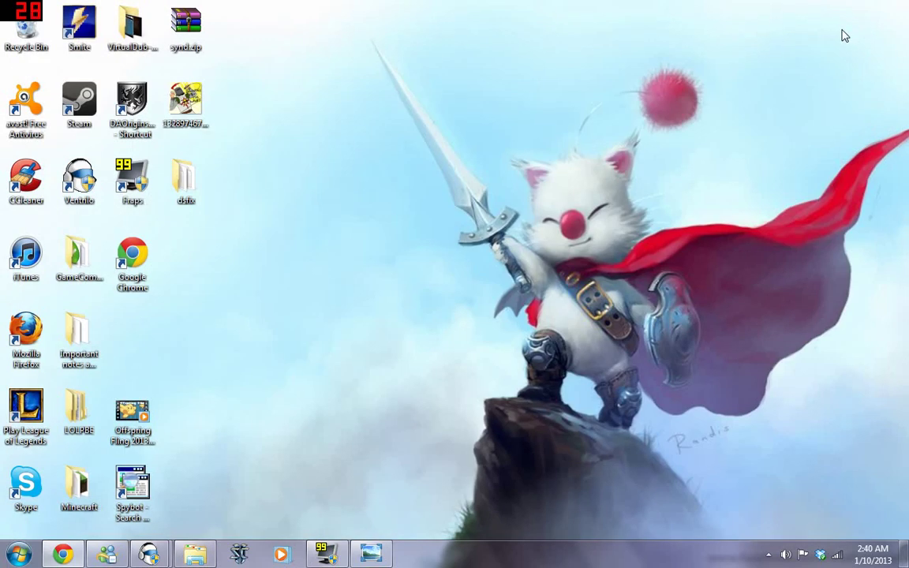